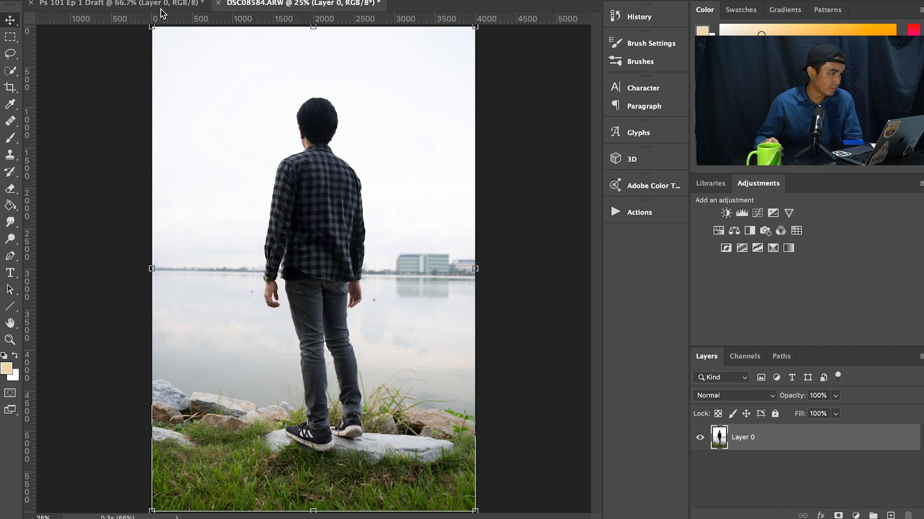
Step: View the blank Ps 101 Ep 1 Draft document and return to the DSC08584.ARW photo
left_click(104, 5)
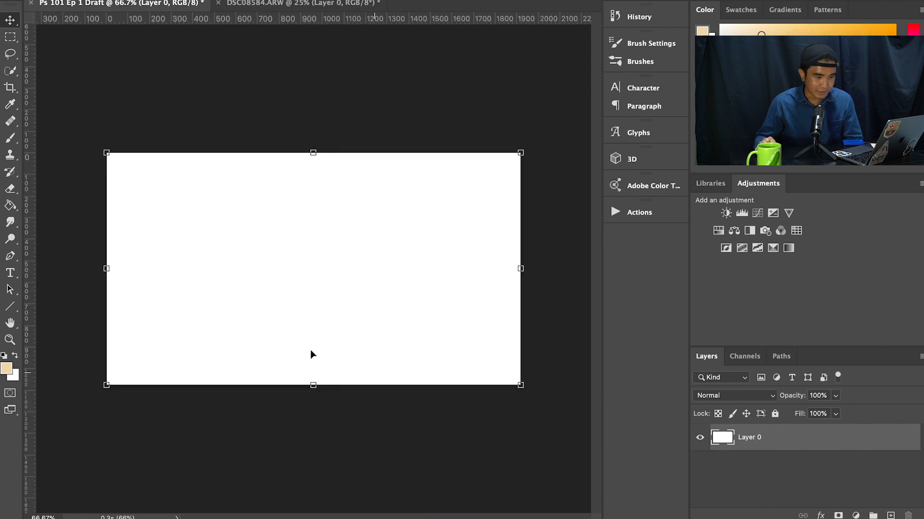
left_click(285, 5)
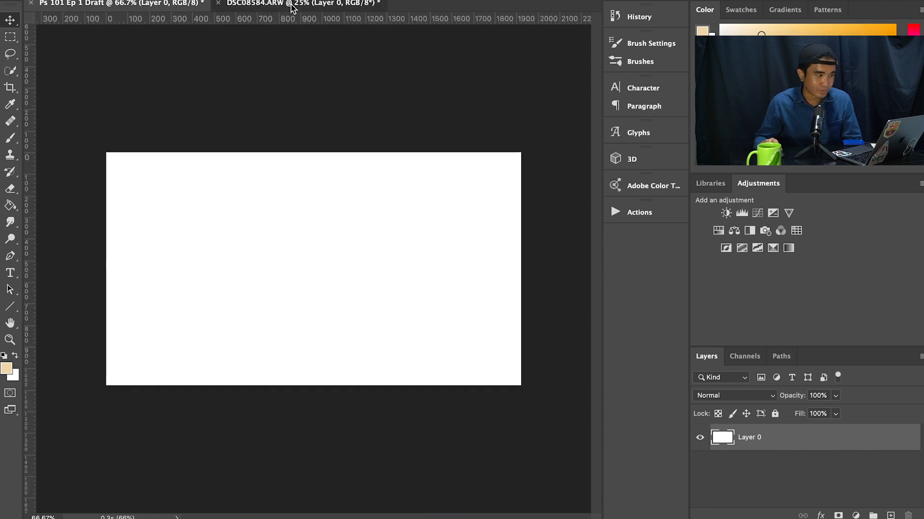
left_click(129, 6)
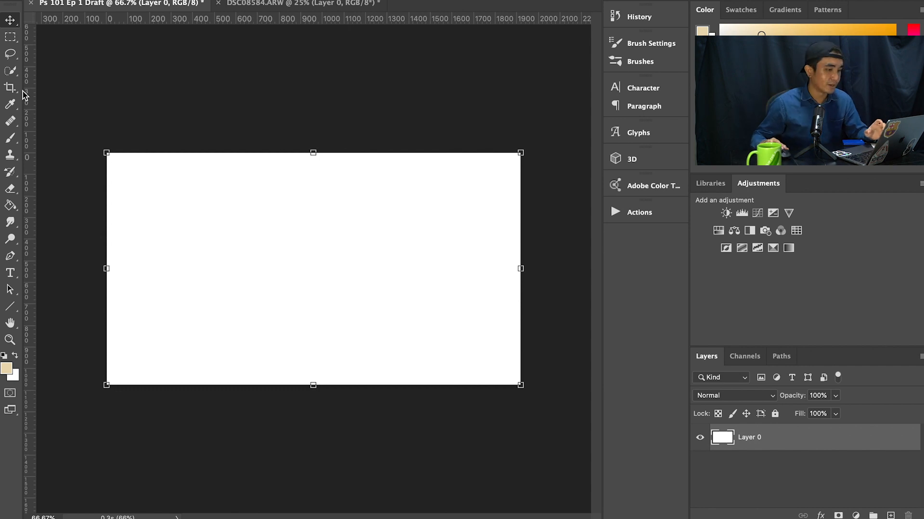
left_click(311, 7)
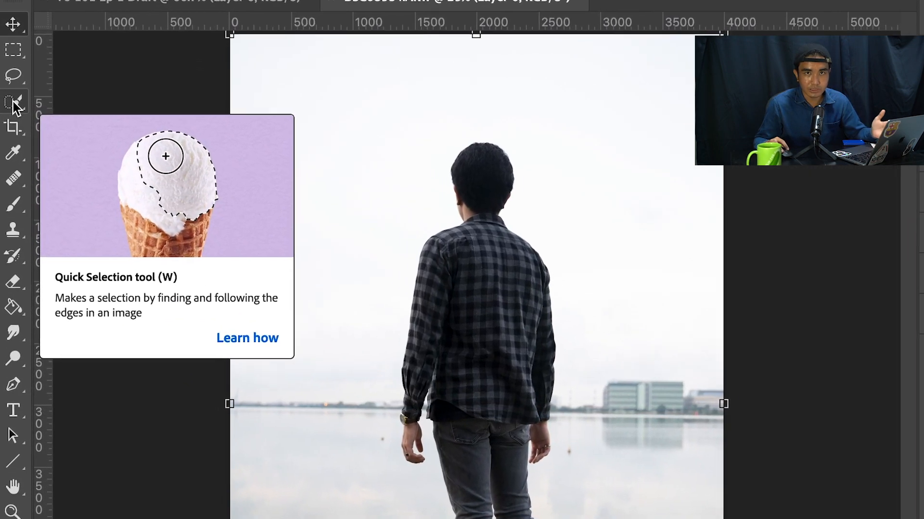
Step: Select the man from his head down to his knees with the Quick Selection tool, using an enlarged brush
left_click(13, 102)
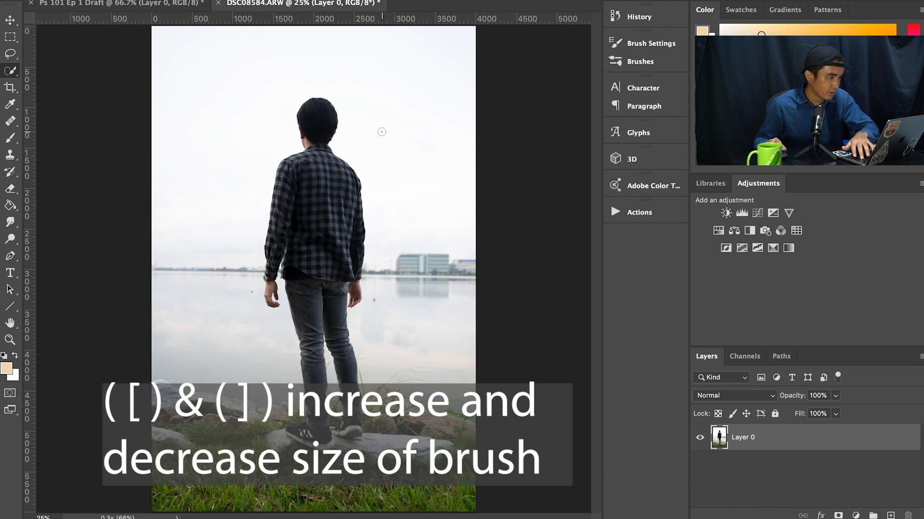
key("]")
key("]")
key("]")
key("]")
key("]")
key("]")
key("]")
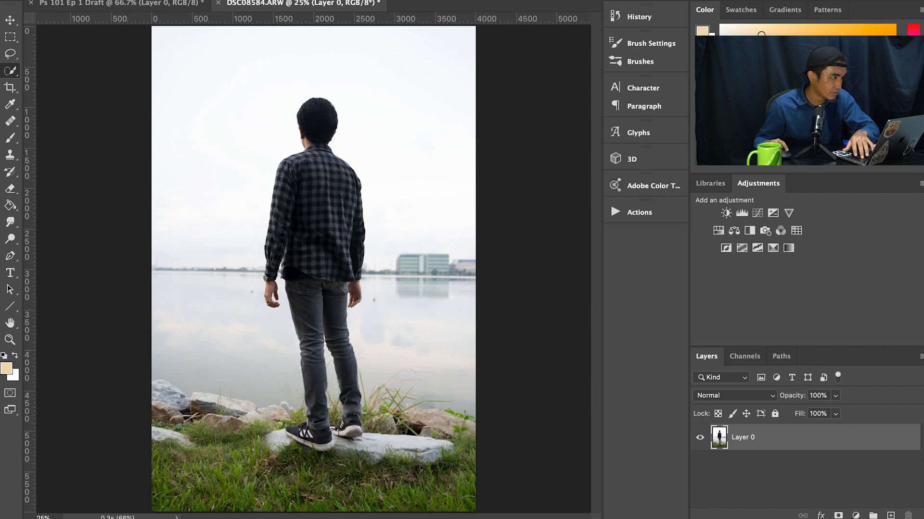
left_click(184, 28)
mouse_move(272, 103)
left_mouse_down()
mouse_move(277, 132)
mouse_move(290, 109)
left_mouse_up()
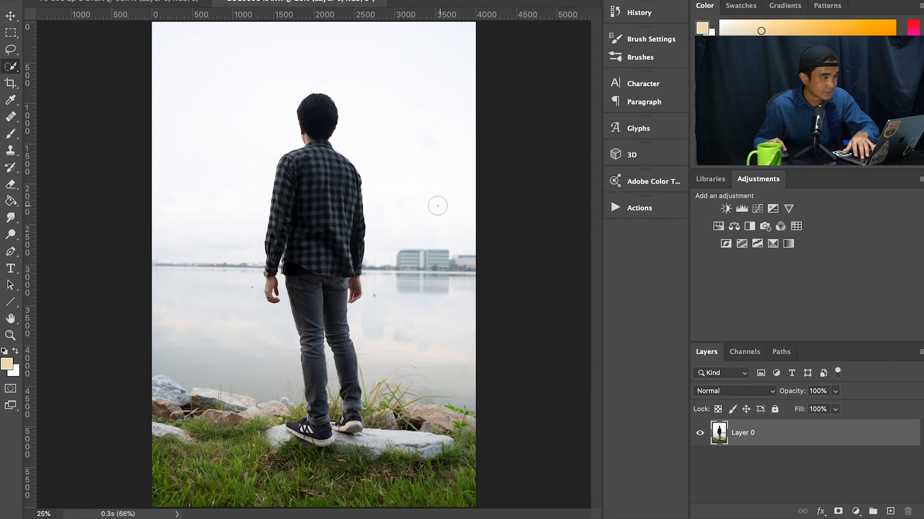
key("bracketright")
key("bracketright")
key("bracketright")
key("bracketright")
key("bracketleft")
key("bracketleft")
key("bracketright")
key("bracketright")
key("bracketleft")
key("bracketleft")
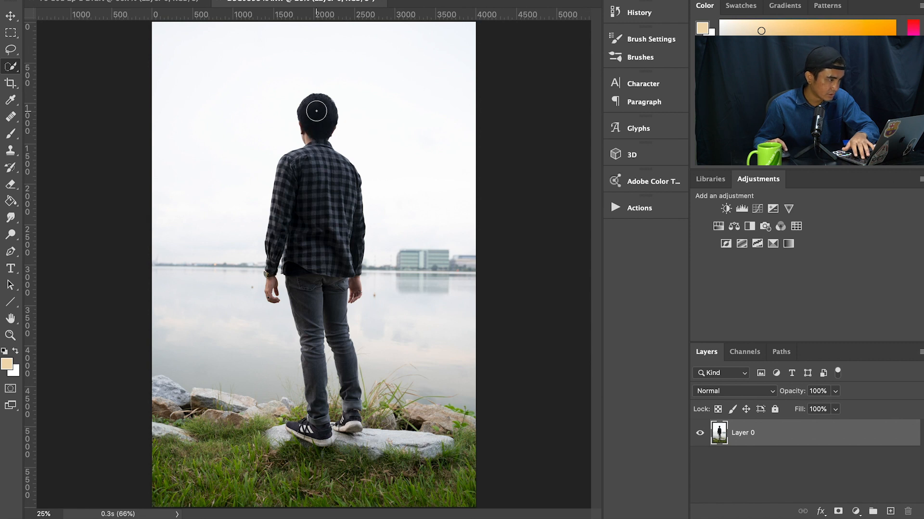
mouse_move(318, 109)
left_mouse_down()
mouse_move(316, 163)
mouse_move(294, 171)
mouse_move(289, 185)
mouse_move(343, 213)
mouse_move(341, 184)
mouse_move(323, 326)
left_mouse_up()
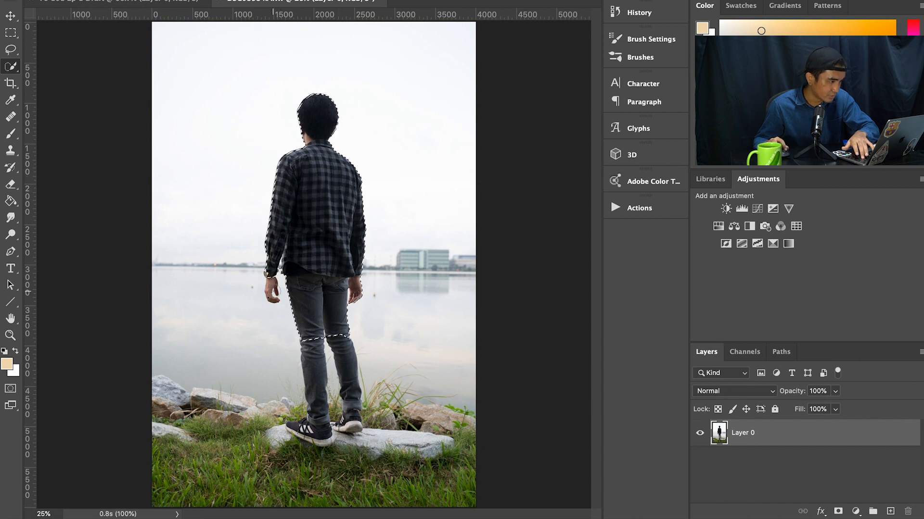
Step: Add the man's hand, lower legs and shoes to the quick selection
left_click(273, 291)
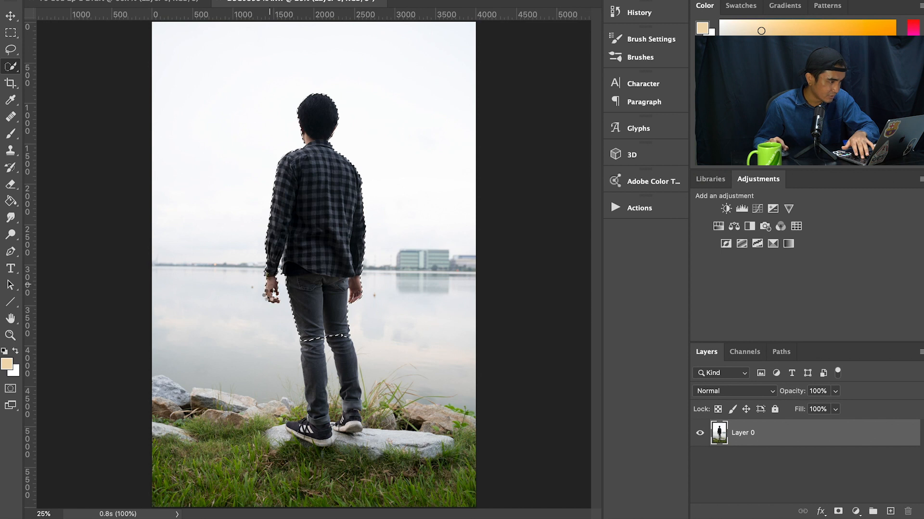
mouse_move(312, 370)
left_mouse_down()
mouse_move(325, 427)
mouse_move(294, 431)
left_mouse_up()
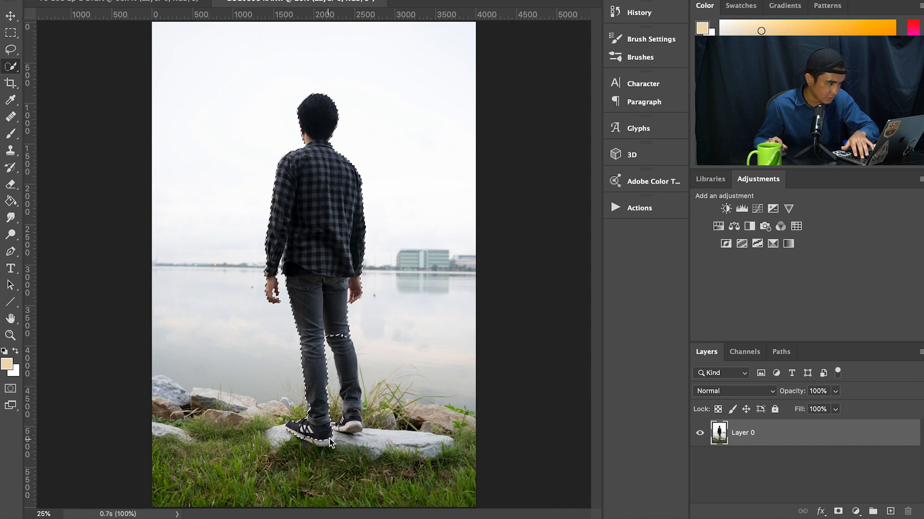
left_click(355, 428)
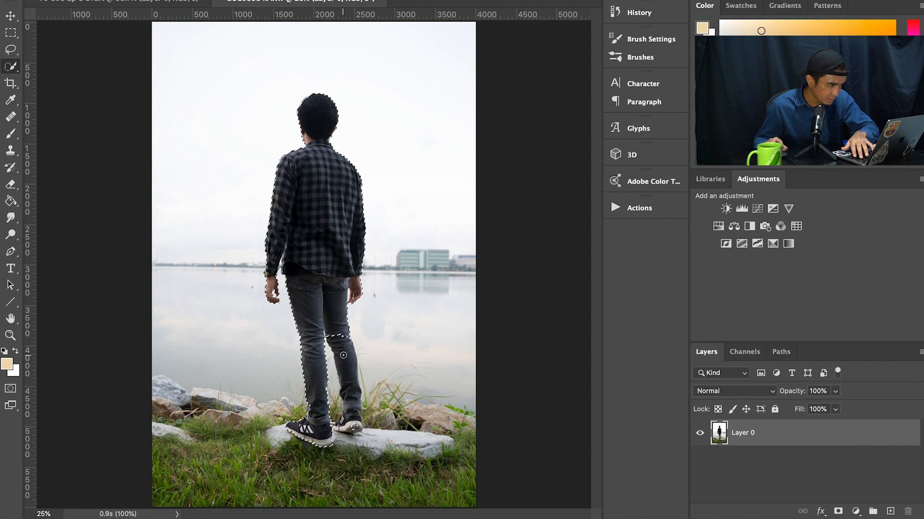
left_click_drag(343, 354, 351, 409)
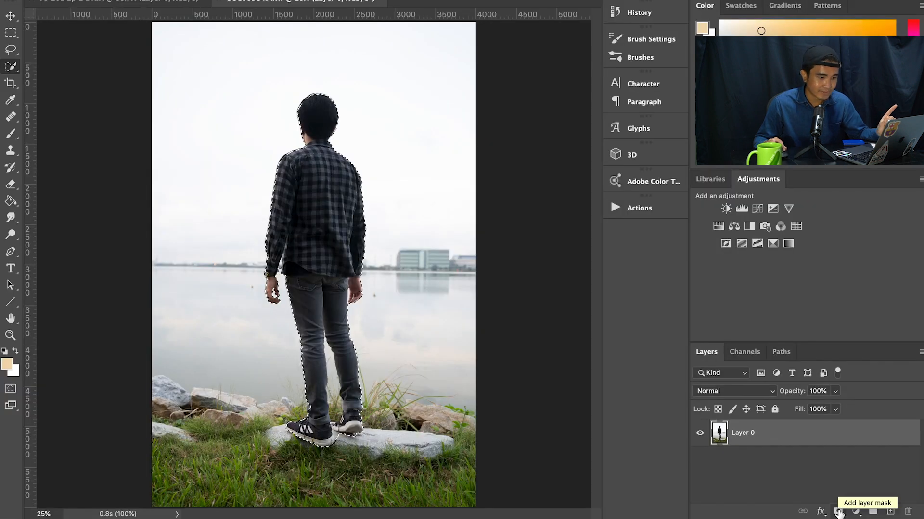
Step: Mask Layer 0 to the selection and paint black on the mask to hide the background left between the legs
left_click(760, 511)
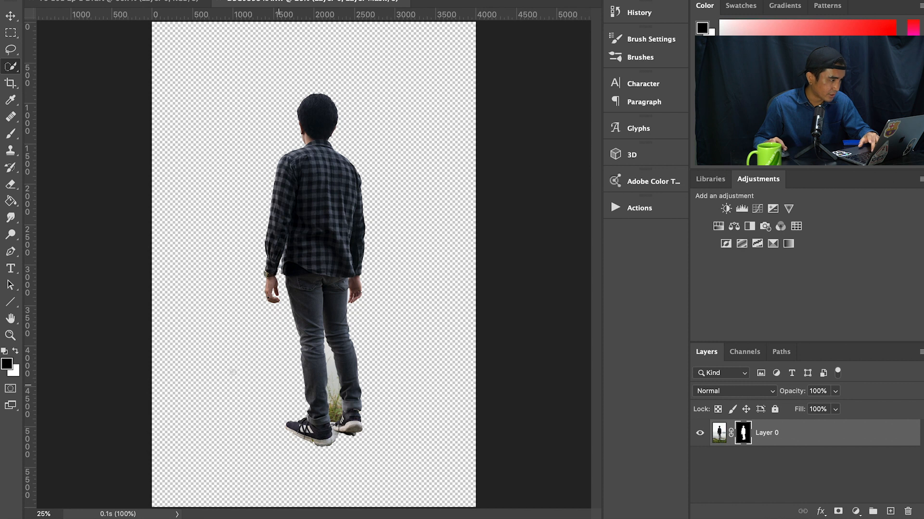
key("b")
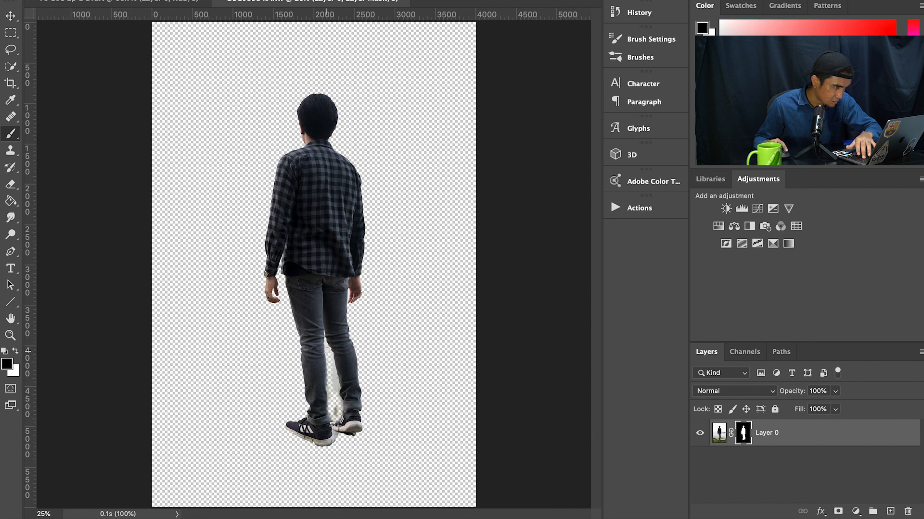
key("x")
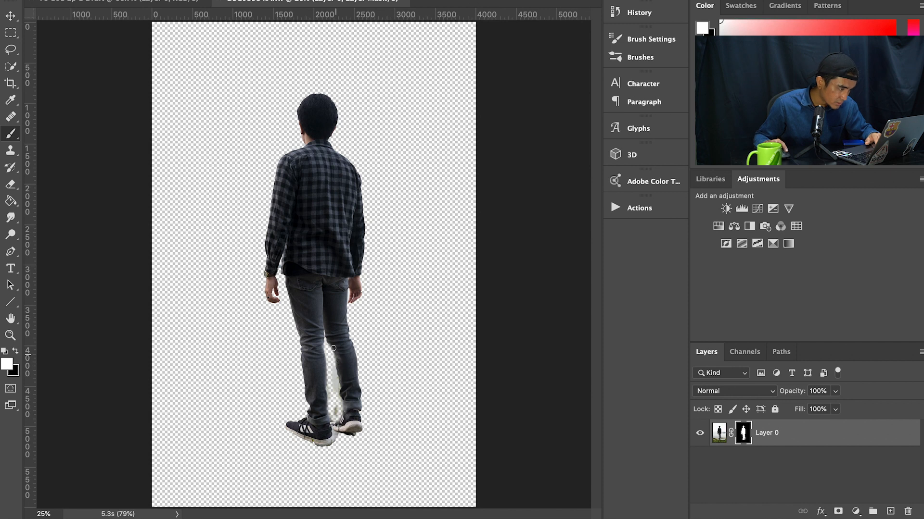
key("x")
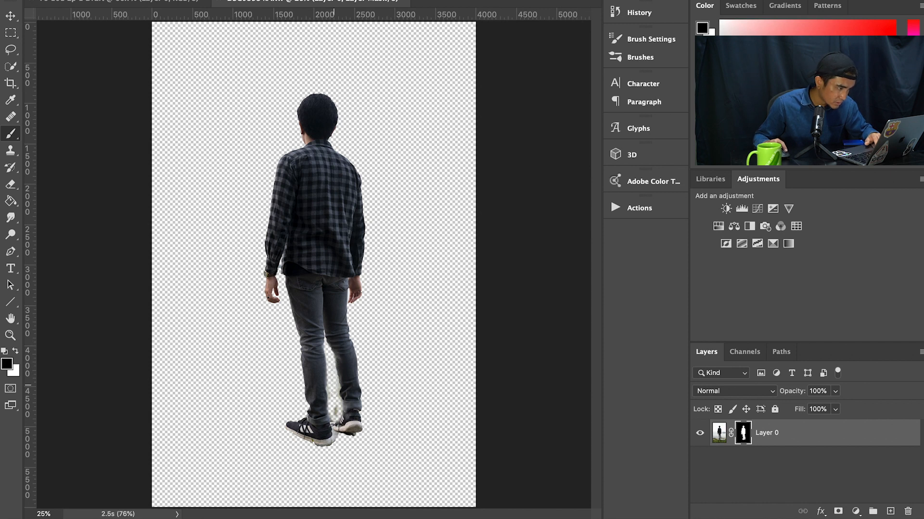
left_click_drag(338, 415, 336, 419)
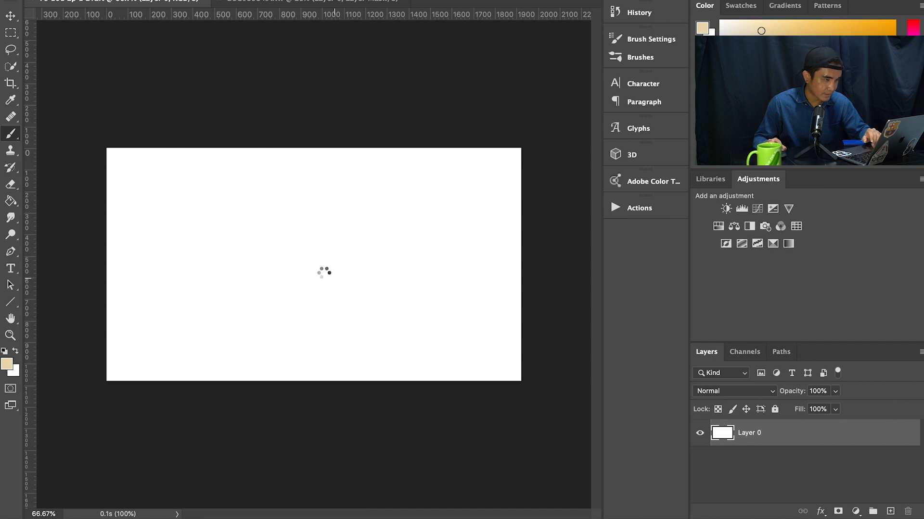
Step: Bring the masked man into the Ps 101 Ep 1 Draft document as a new layer and try different positions on the canvas
left_click(16, 18)
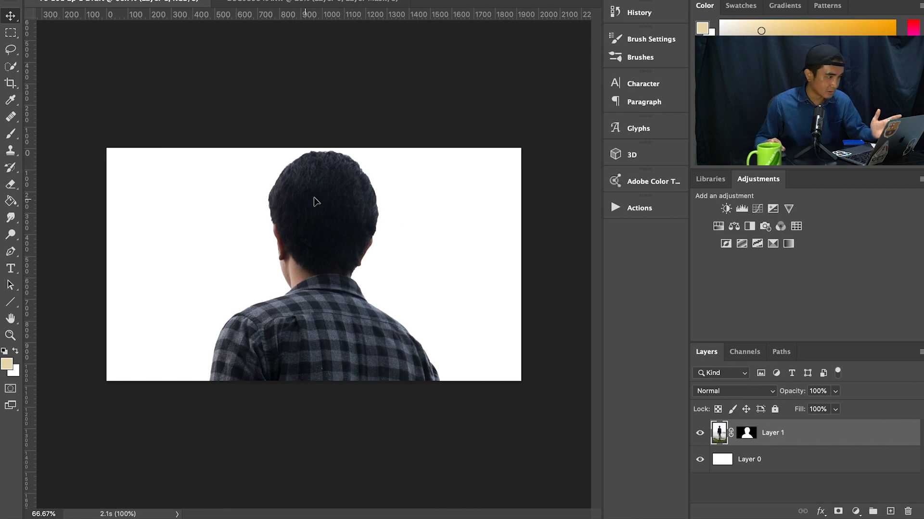
left_click_drag(313, 209, 339, 175)
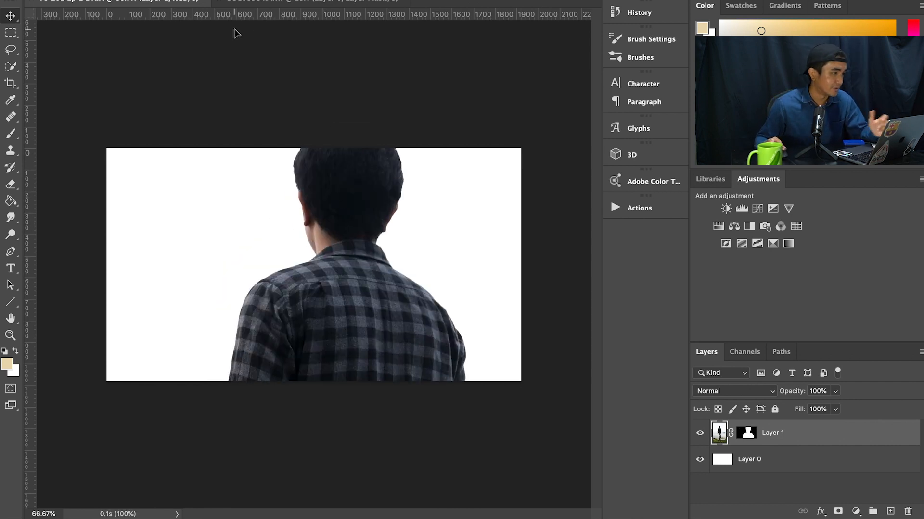
key("super+z")
key("super+z")
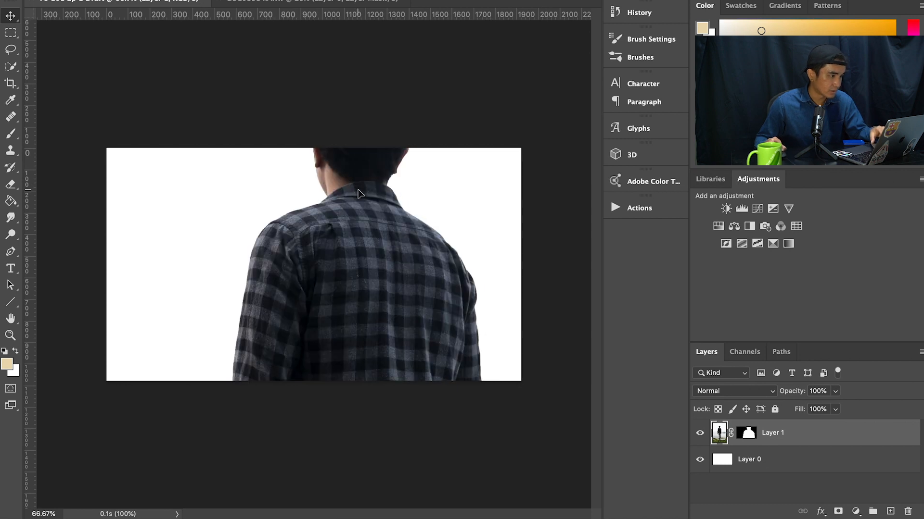
left_click_drag(330, 228, 330, 246)
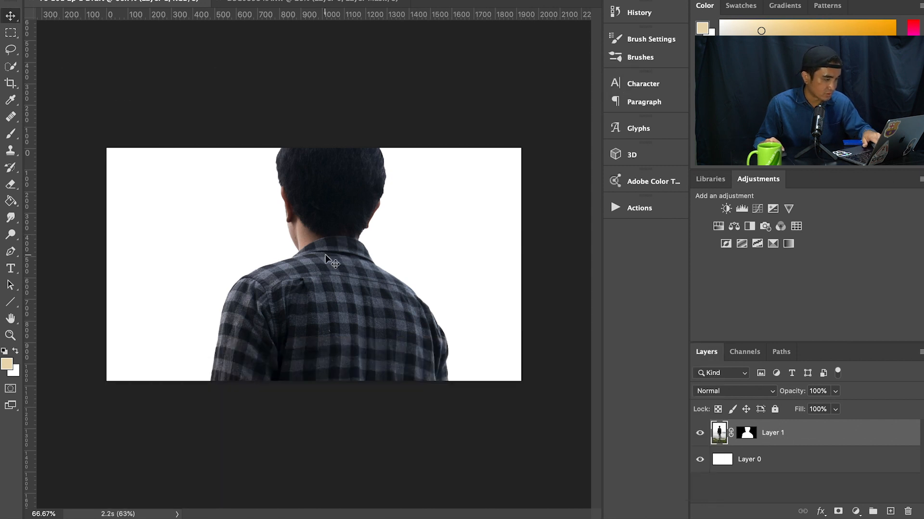
left_click_drag(323, 267, 748, 437)
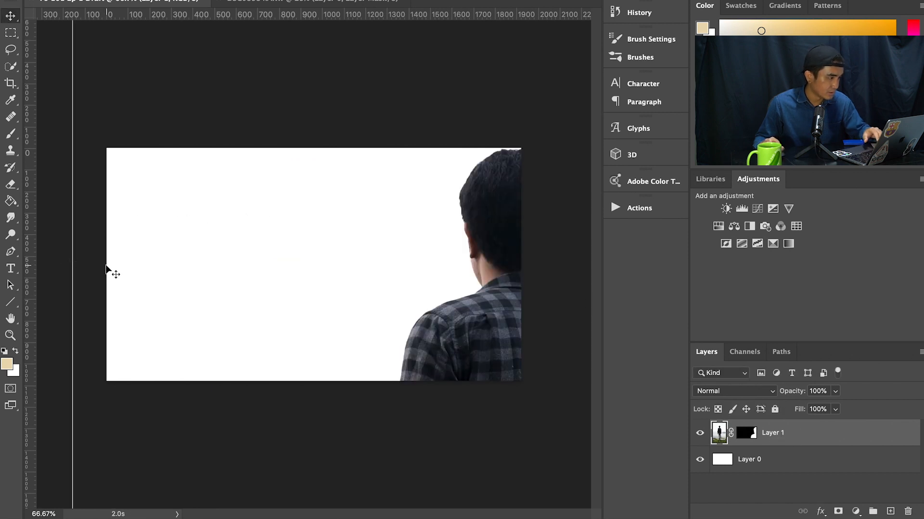
Step: Scale the man's layer down to fit the canvas height and centre it on the white background
key("z")
left_click(294, 251, "alt")
left_click(295, 251, "alt")
left_click(295, 251, "alt")
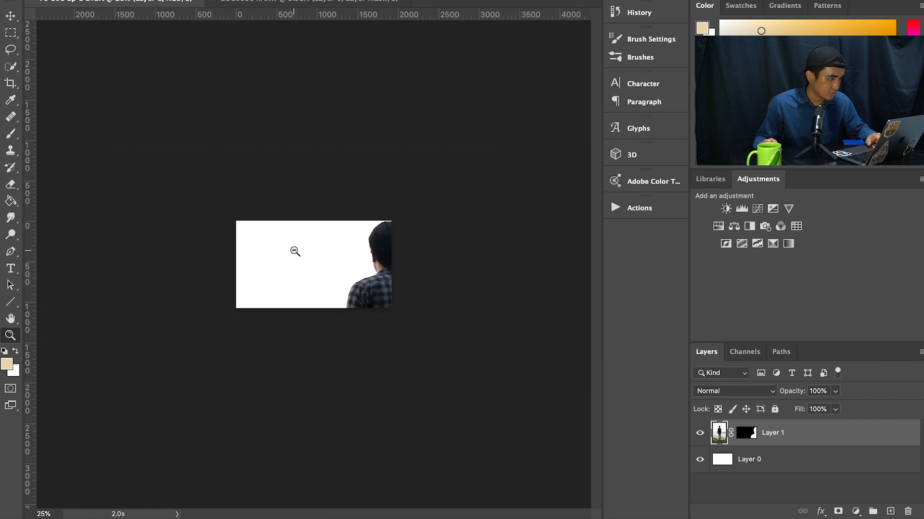
left_click(295, 251, "alt")
left_click(295, 251, "alt")
left_click(17, 16)
left_click_drag(269, 329, 311, 266)
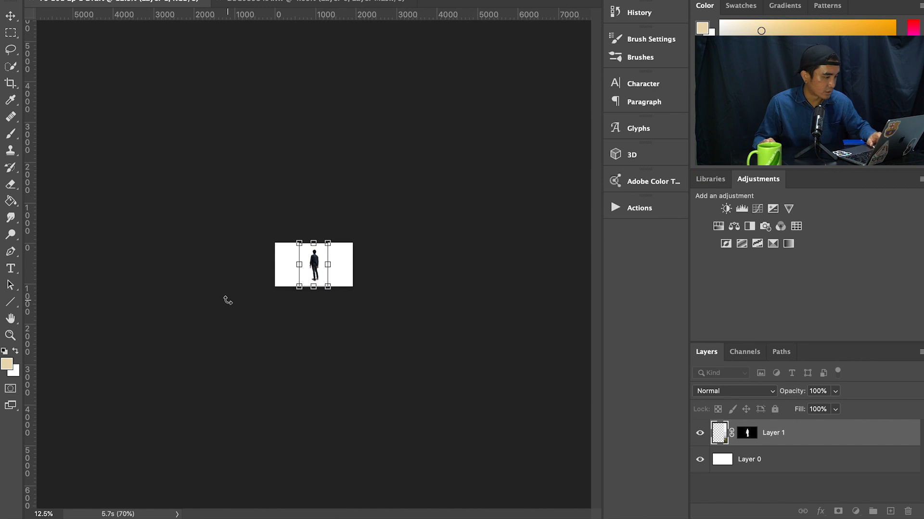
key("Return")
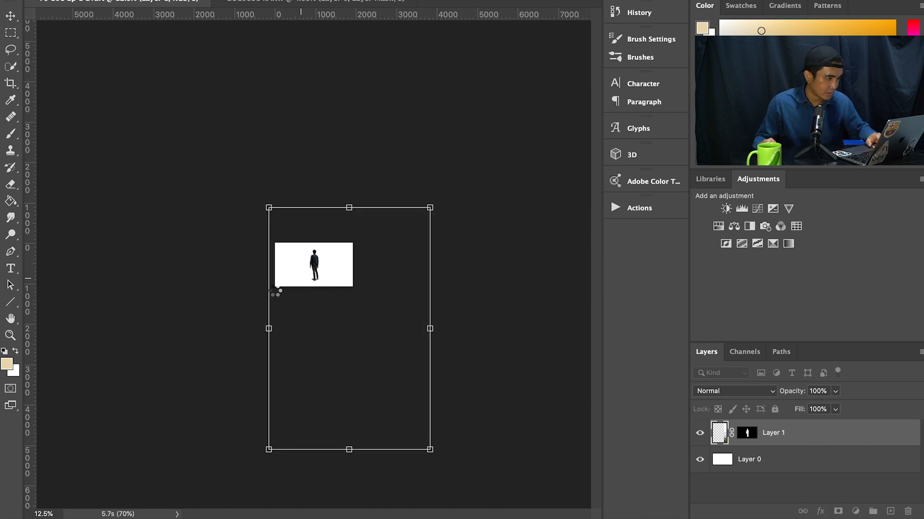
Step: Add a bright blue Solid Color fill layer directly above Layer 0, behind the man
key("z")
left_click(305, 255)
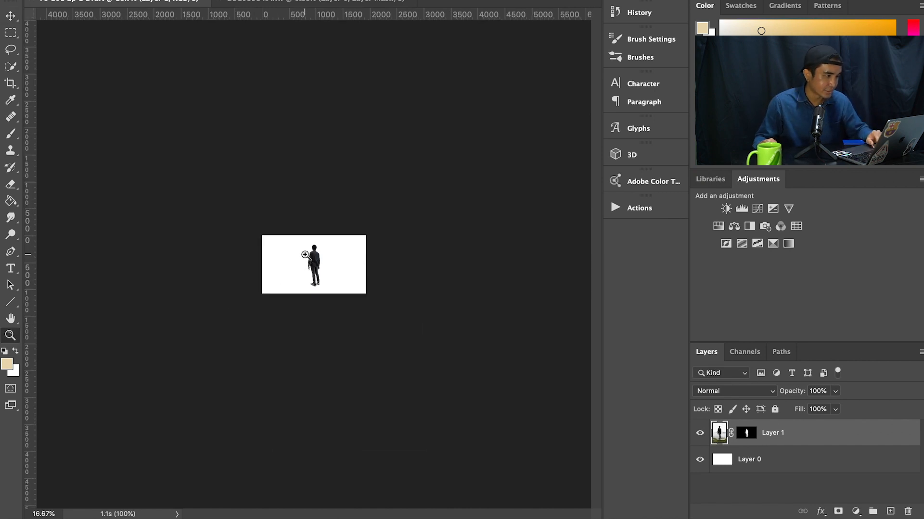
left_click(305, 255)
left_click(305, 254)
left_click(305, 254)
left_click(398, 0)
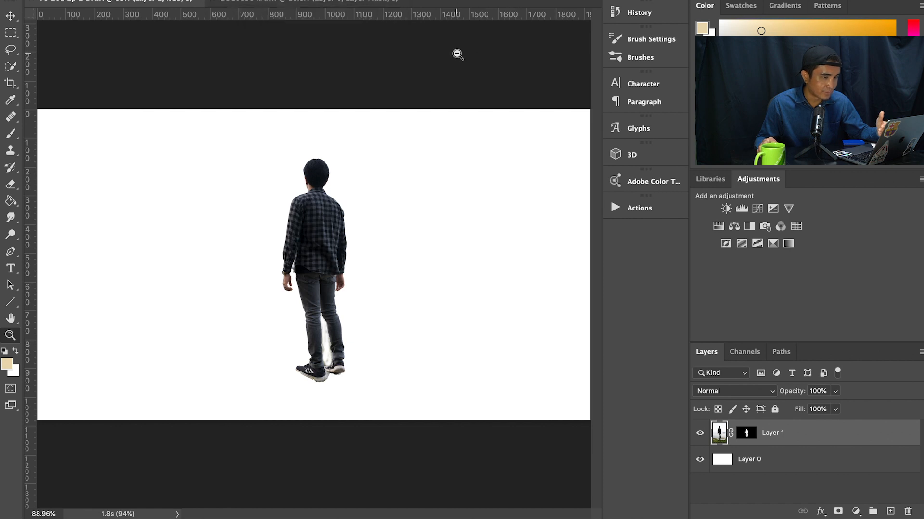
left_click(804, 458)
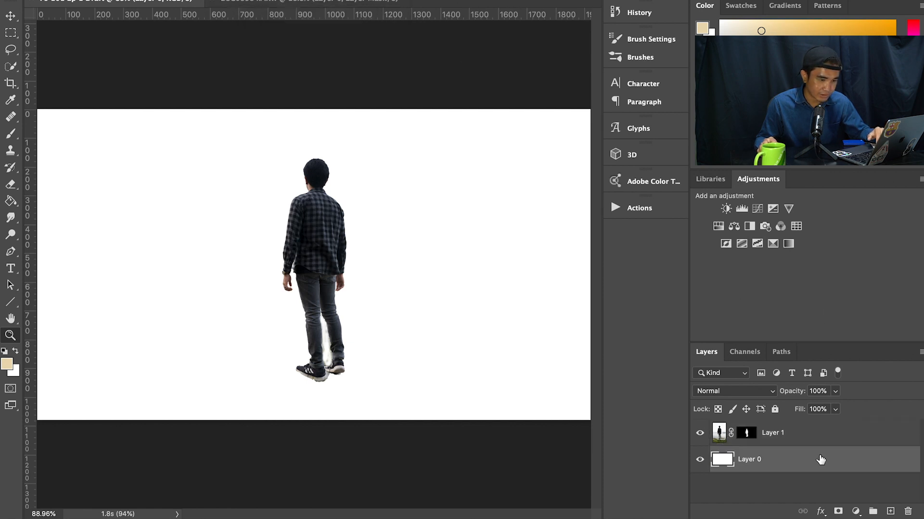
left_click(856, 511)
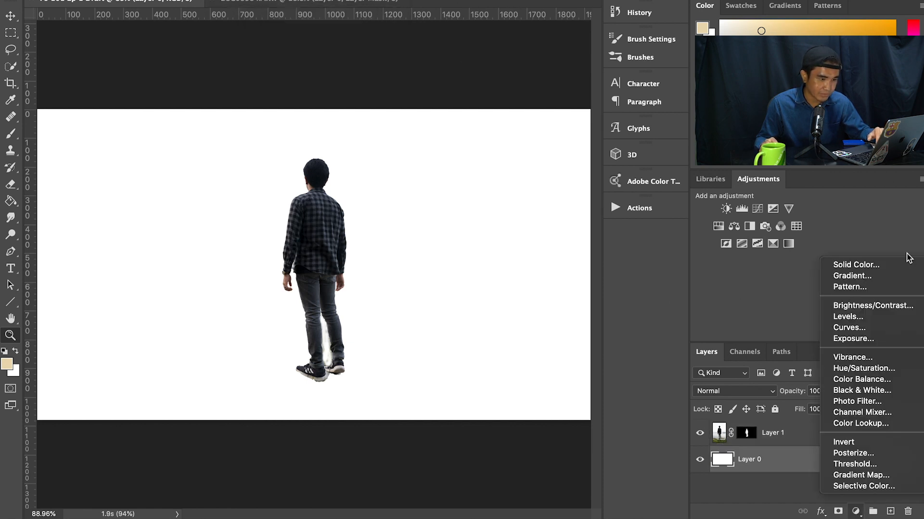
left_click(857, 266)
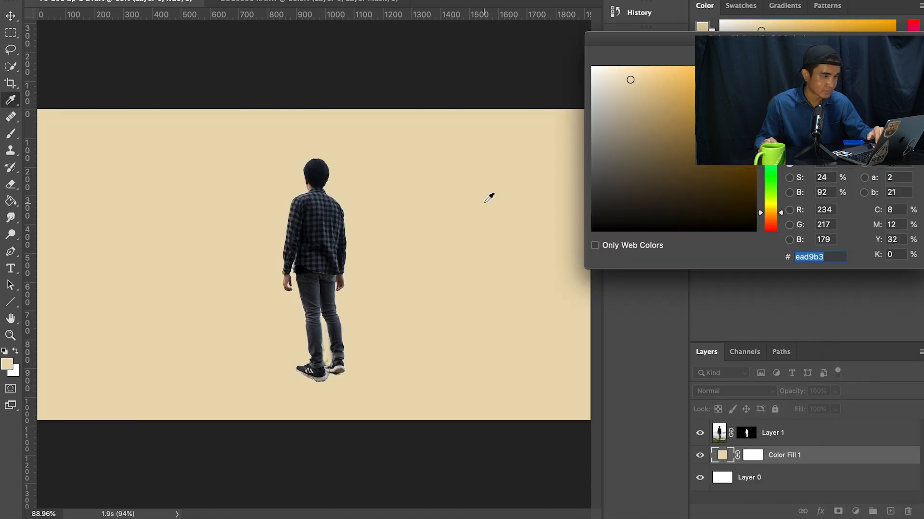
left_click_drag(654, 114, 690, 145)
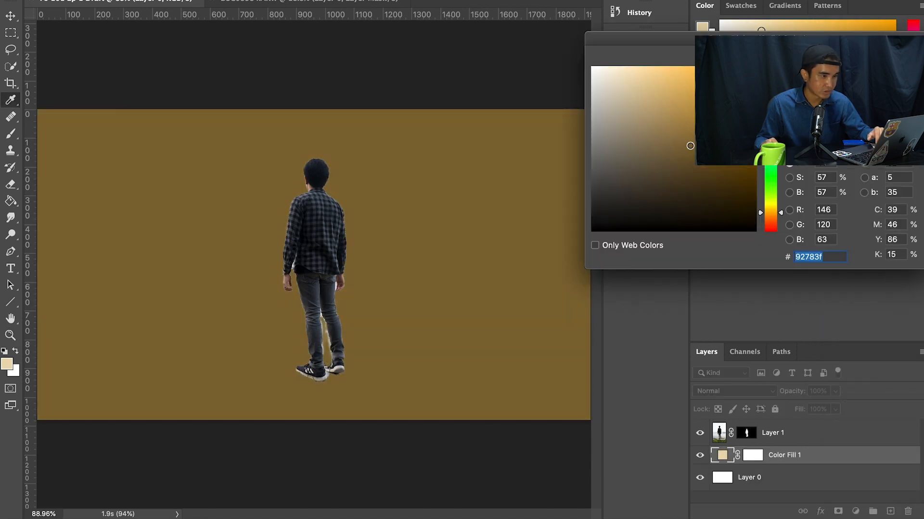
left_click_drag(770, 212, 714, 92)
left_click(738, 130)
left_click(891, 58)
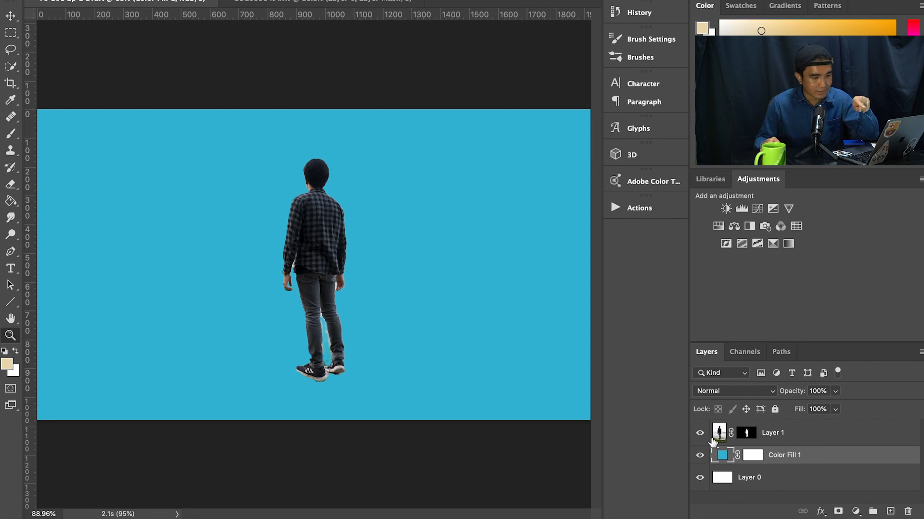
Step: Move Layer 1 below Color Fill 1 in the layer order
left_click(841, 443)
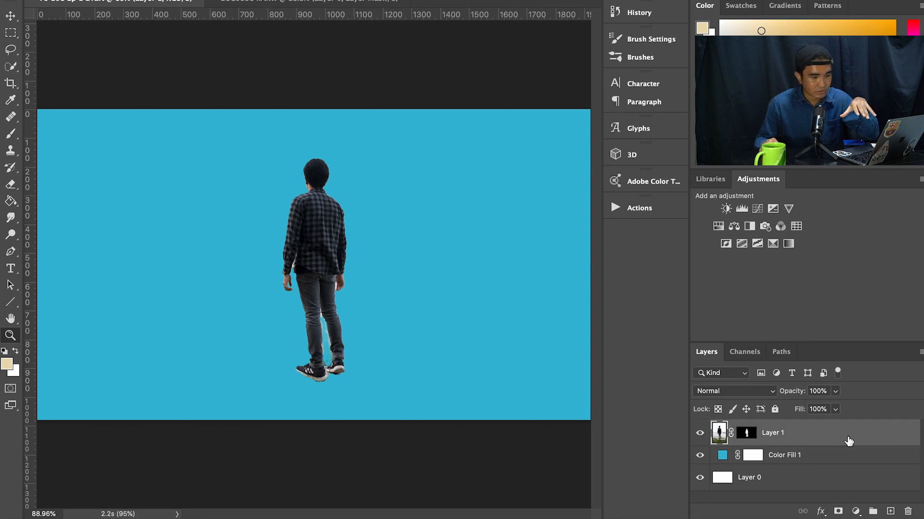
left_click_drag(849, 440, 843, 466)
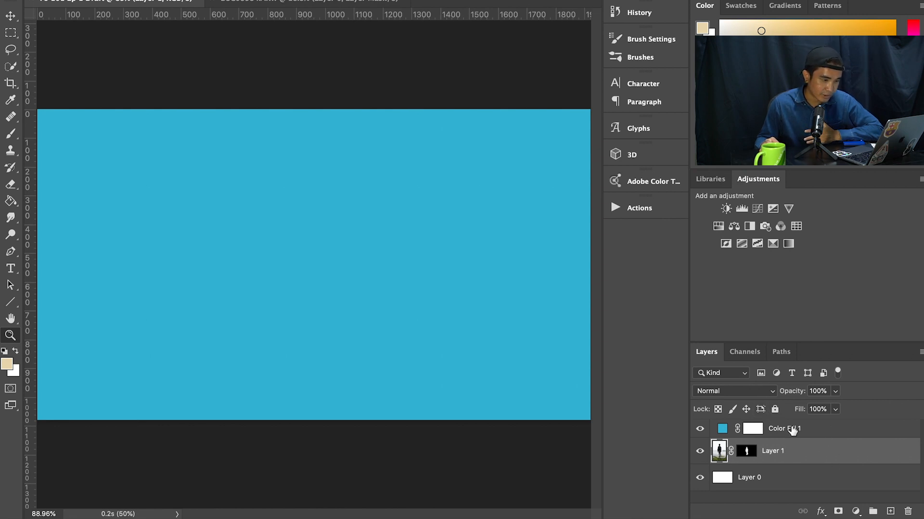
Step: Move Layer 1 above Color Fill 1 in the layer order so the man stands in front of the blue
left_click_drag(773, 343, 787, 270)
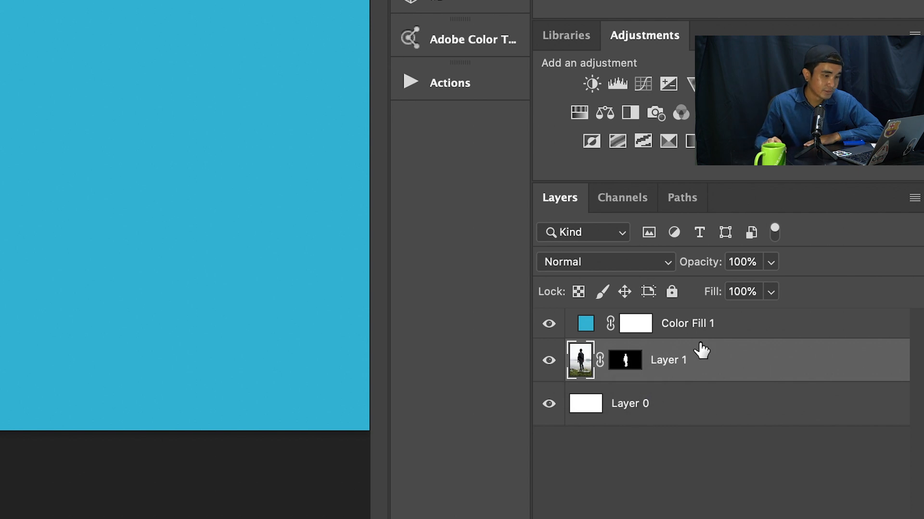
left_click(722, 329)
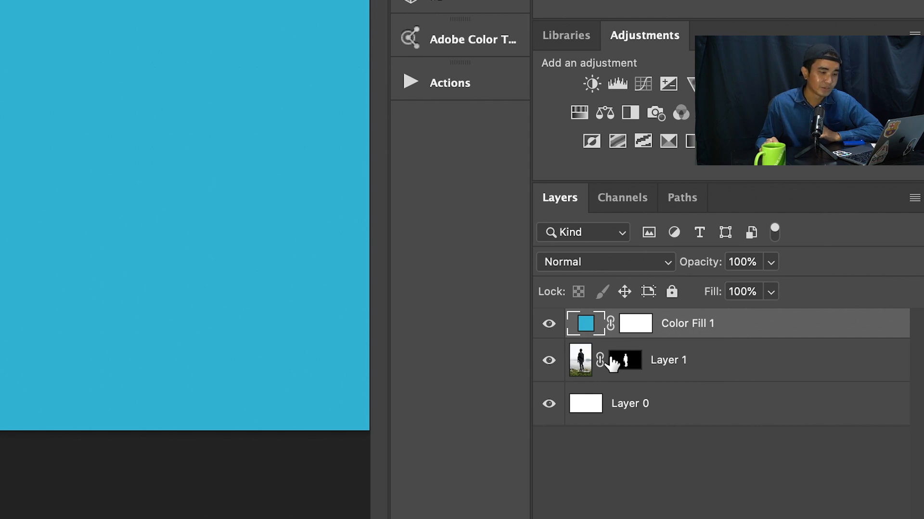
left_click(698, 367)
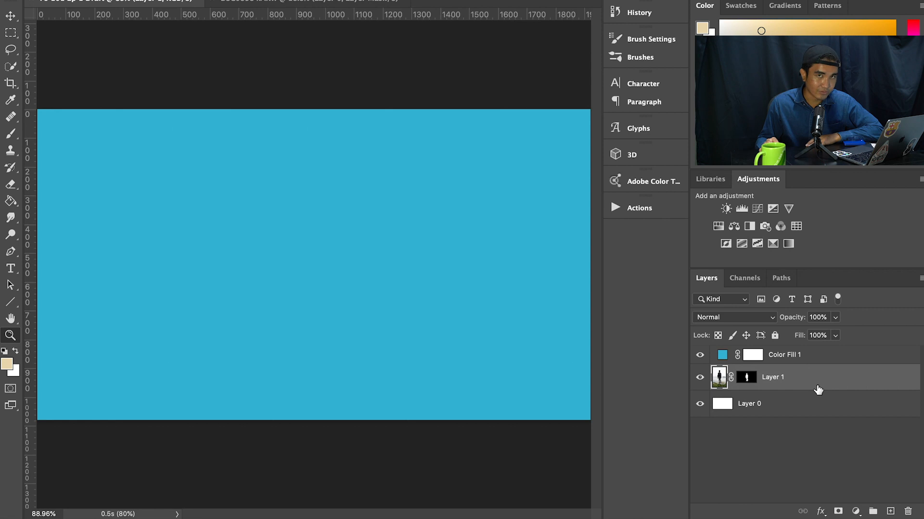
left_click_drag(815, 386, 809, 355)
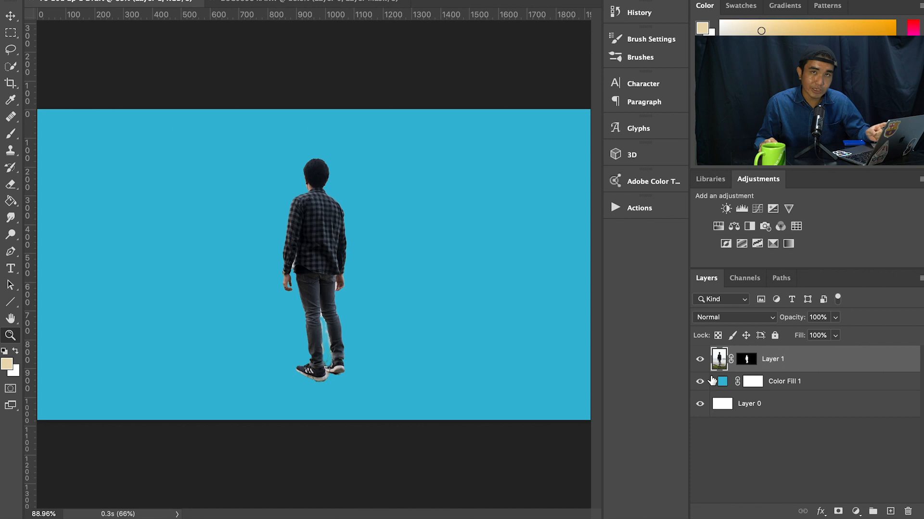
Step: Toggle Layer 1's visibility off and on to compare the canvas with and without the man
left_click(701, 361)
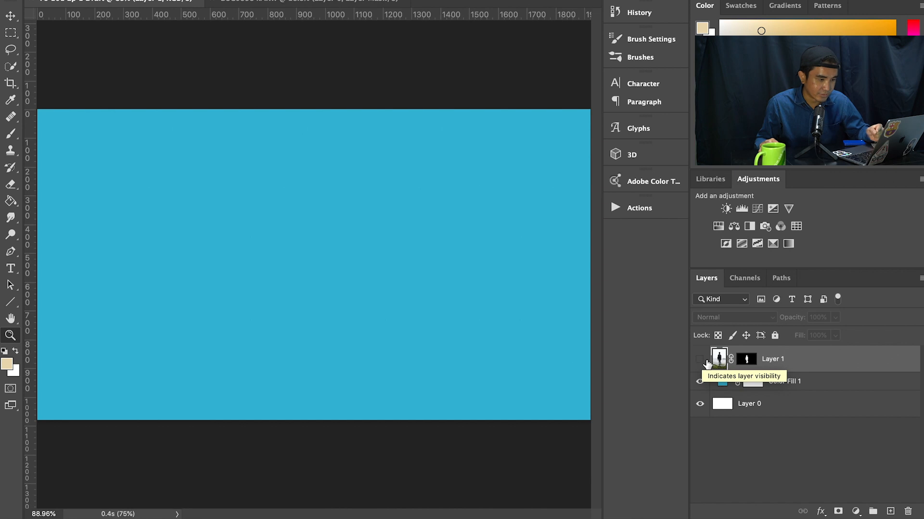
left_click(697, 364)
left_click(698, 363)
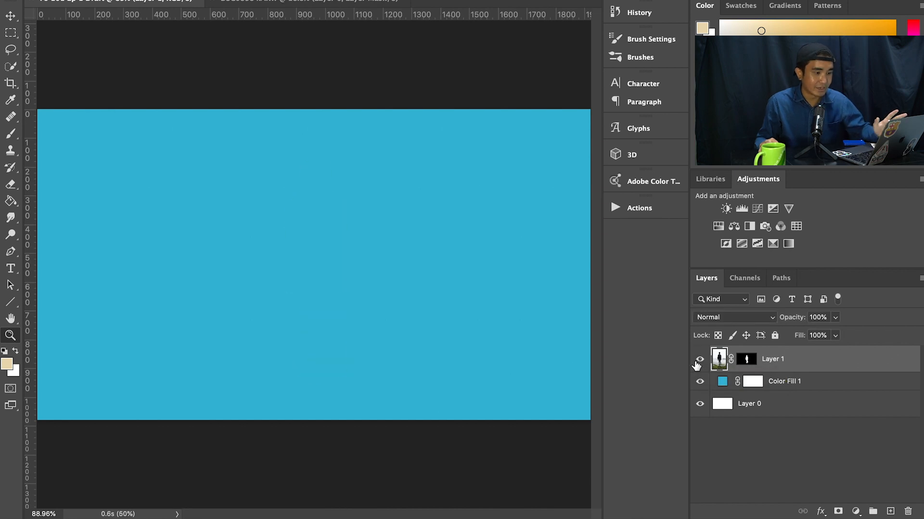
left_click(698, 364)
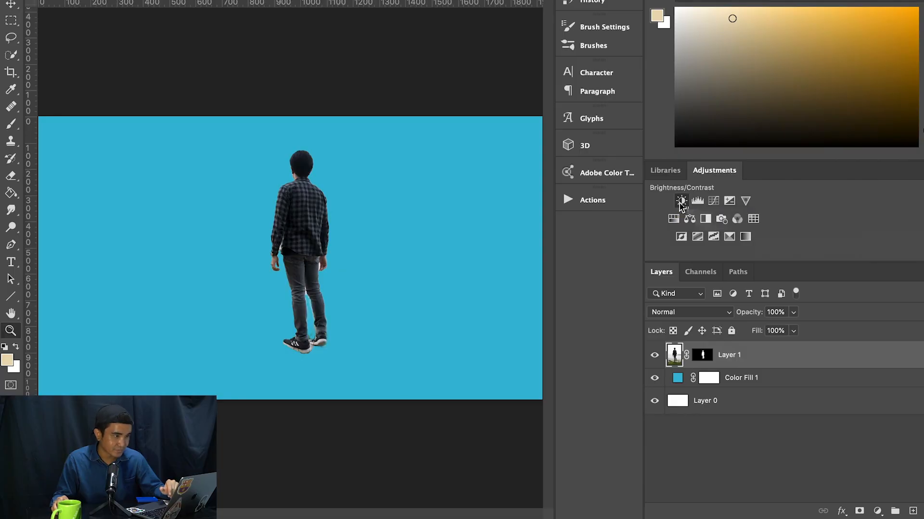
Step: Add a Brightness/Contrast adjustment layer above Layer 1 and try different brightness values on the whole image
left_click(681, 202)
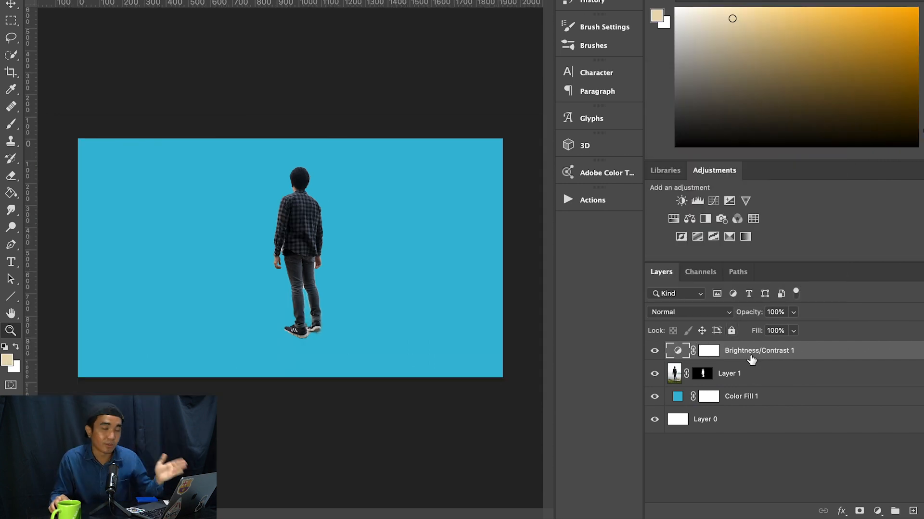
double_click(682, 350)
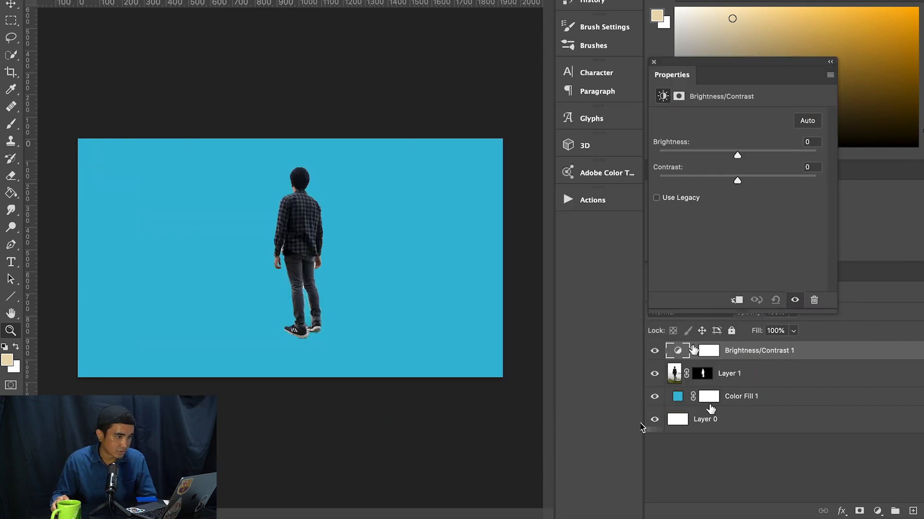
left_click_drag(737, 155, 684, 152)
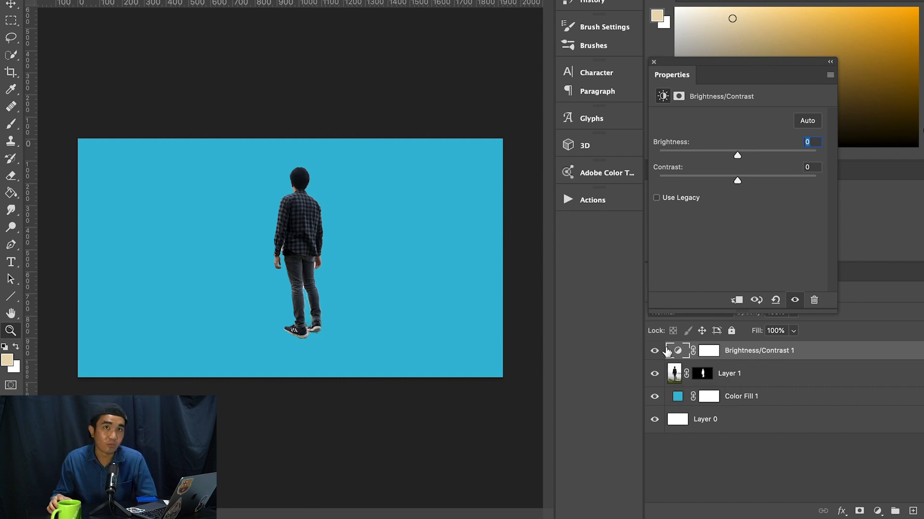
Step: Clip the Brightness/Contrast adjustment to Layer 1 and try different brightness and contrast values on the man only
left_click(738, 300)
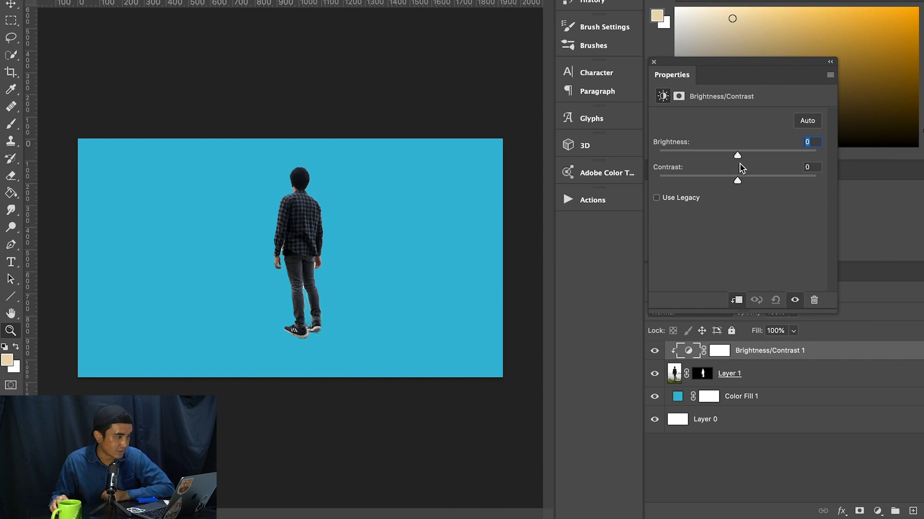
left_click_drag(737, 155, 704, 181)
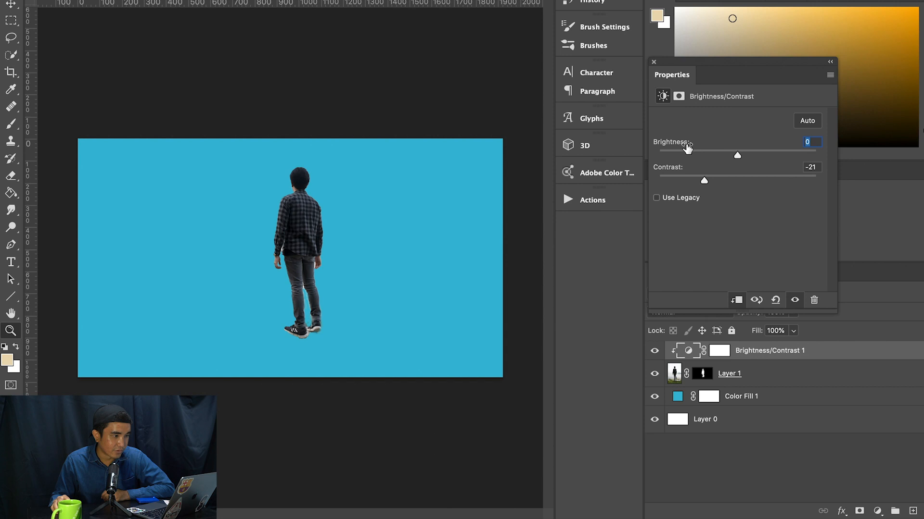
left_click(653, 62)
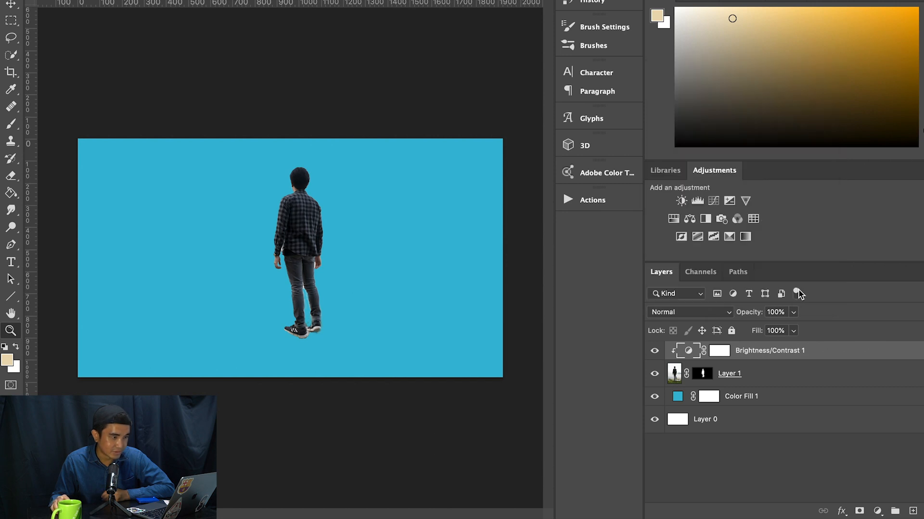
Step: Replace the Brightness/Contrast adjustment with a Levels adjustment layer clipped to Layer 1
left_click_drag(793, 351, 912, 511)
left_click(697, 201)
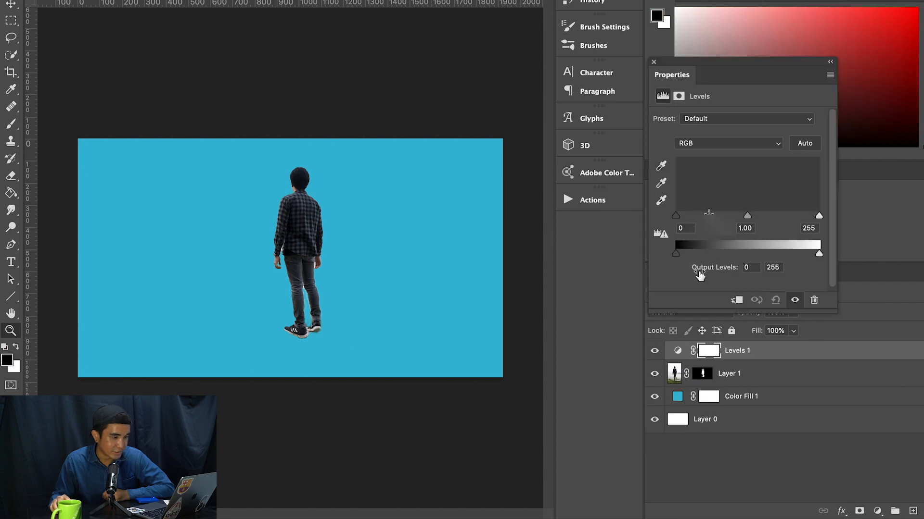
left_click(738, 303)
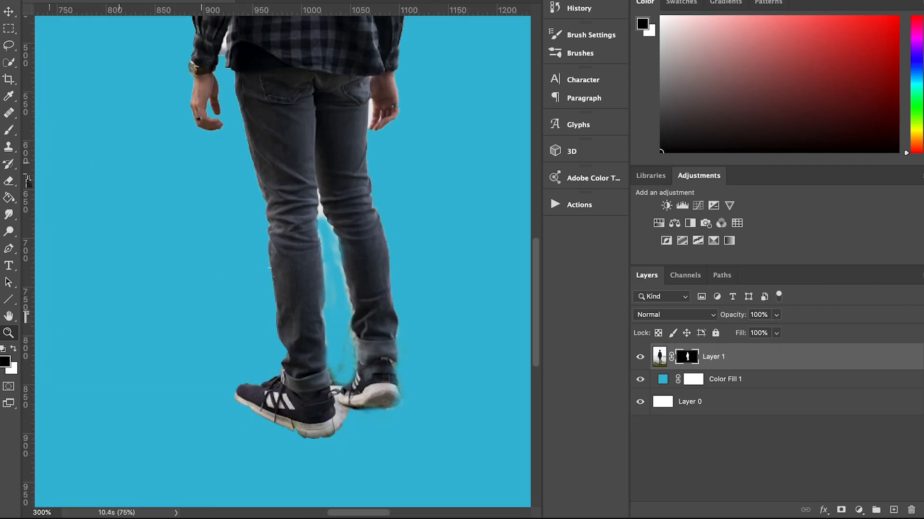
Step: Touch up Layer 1's mask with the Brush tool around the man's right shoe and trouser cuff
key("b")
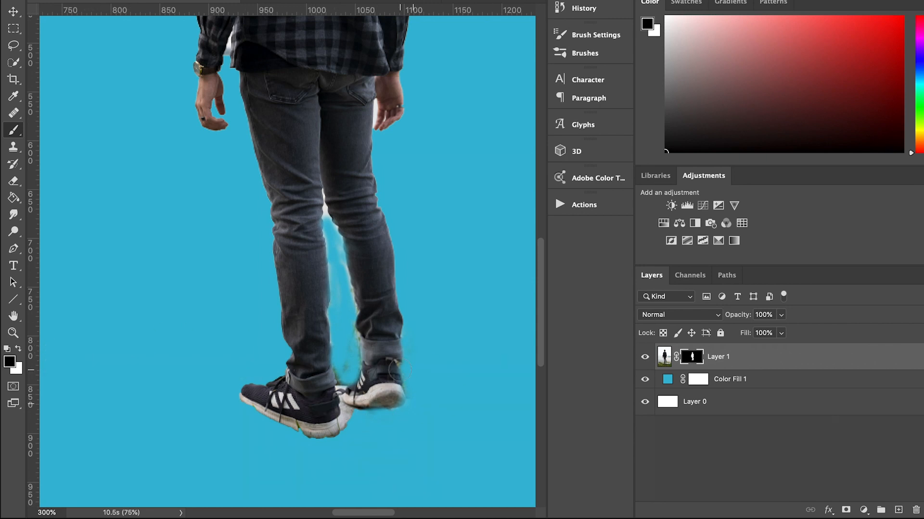
mouse_move(393, 408)
left_mouse_down()
mouse_move(395, 342)
mouse_move(397, 353)
mouse_move(405, 329)
mouse_move(392, 352)
mouse_move(389, 308)
mouse_move(387, 394)
left_mouse_up()
key("x")
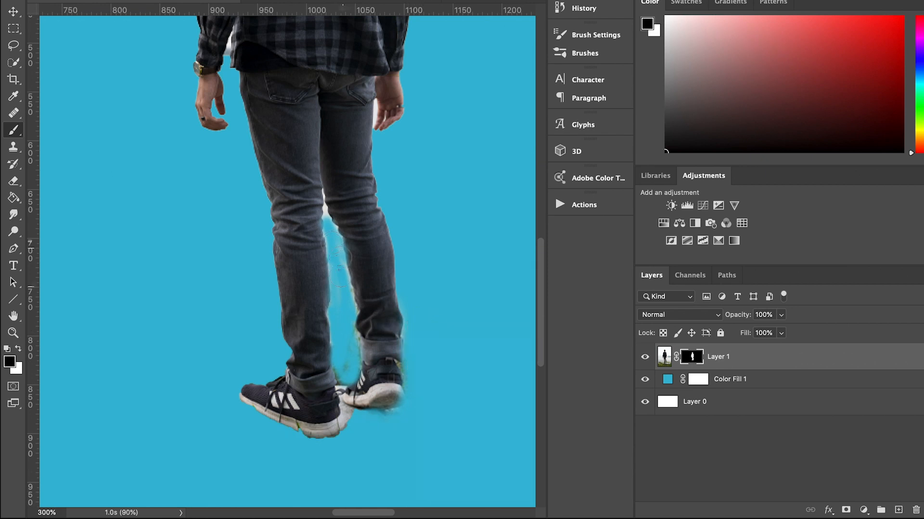
key("z")
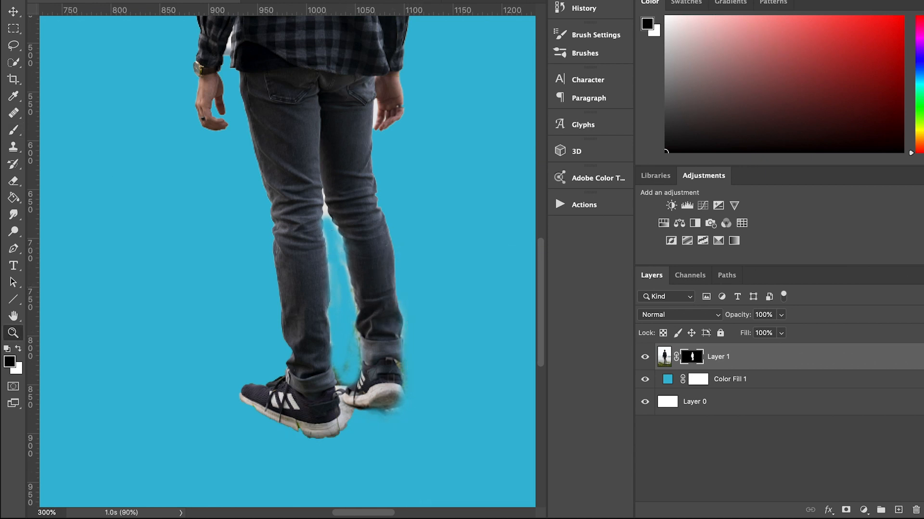
key("ctrl+0")
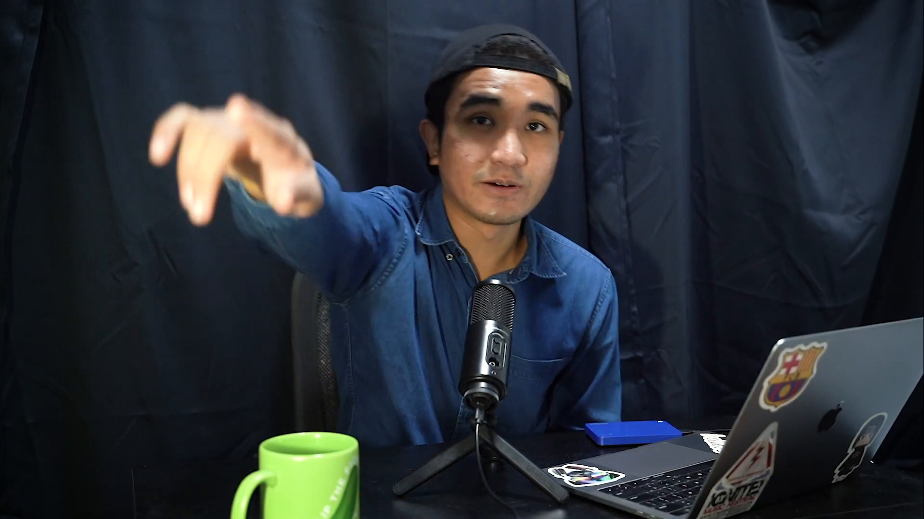